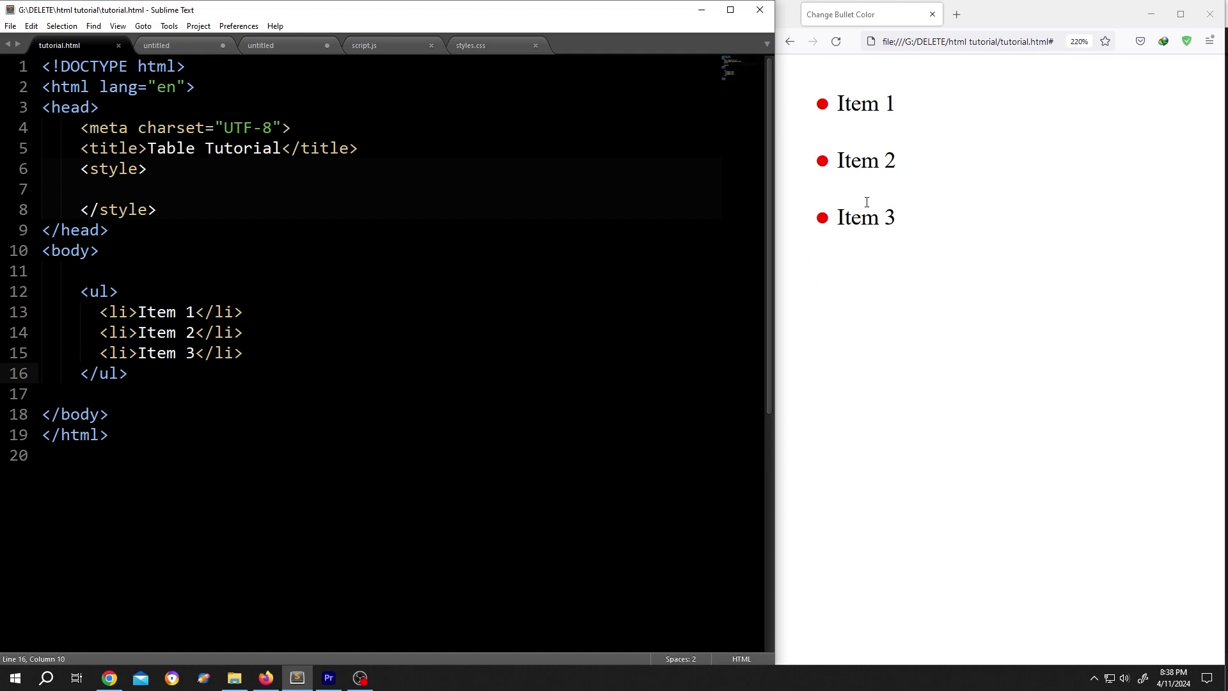
# Reload the Firefox preview to show default black bullets and select the <ul> markup
pyautogui.click(835, 42)
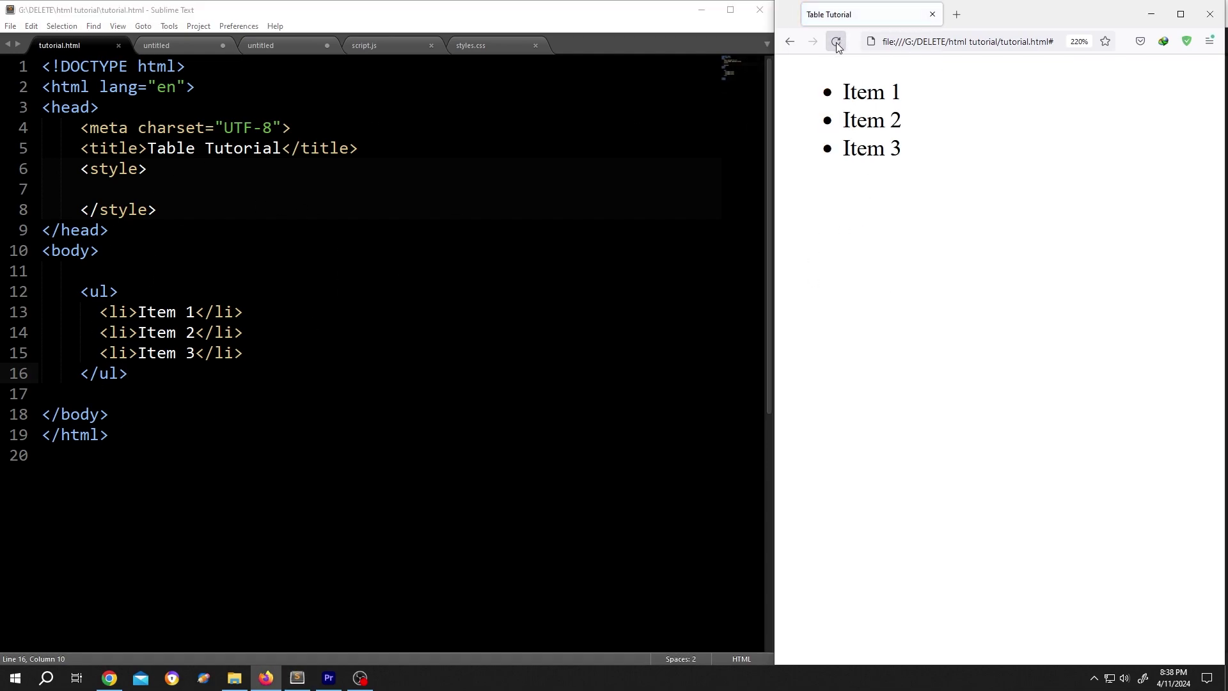
pyautogui.moveTo(81, 292); pyautogui.dragTo(138, 377)
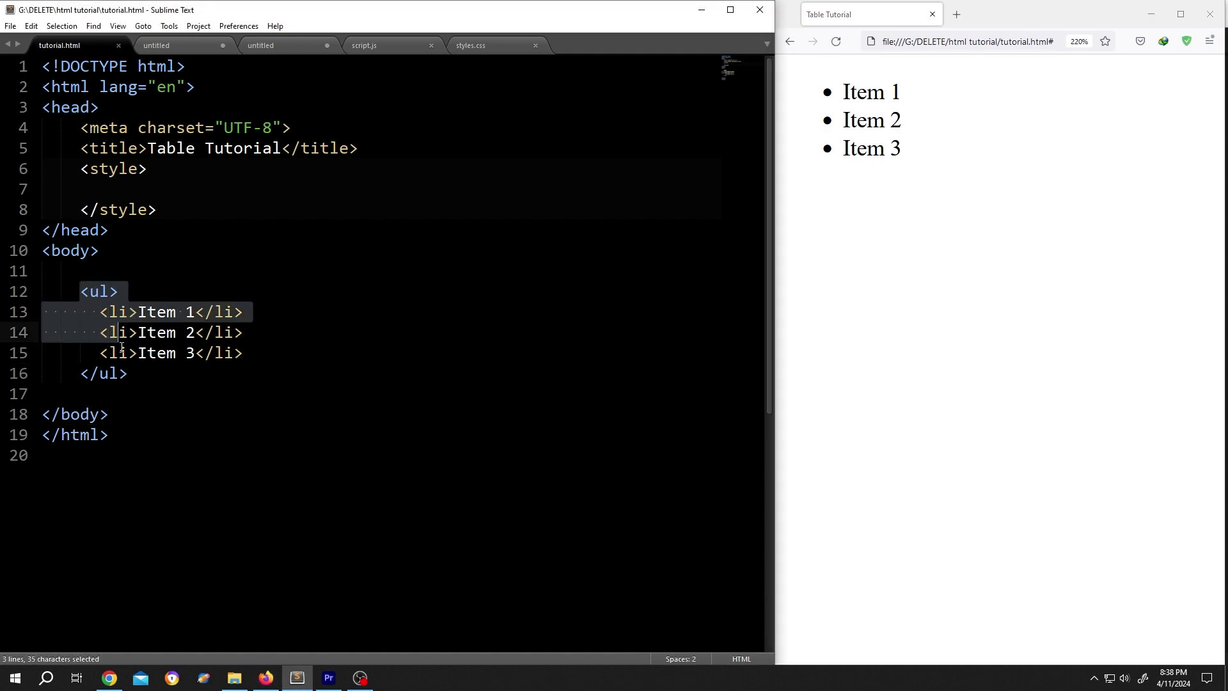
# Write a ul { list-style: none; } rule, save, and reload so the bullets disappear
pyautogui.click(153, 180)
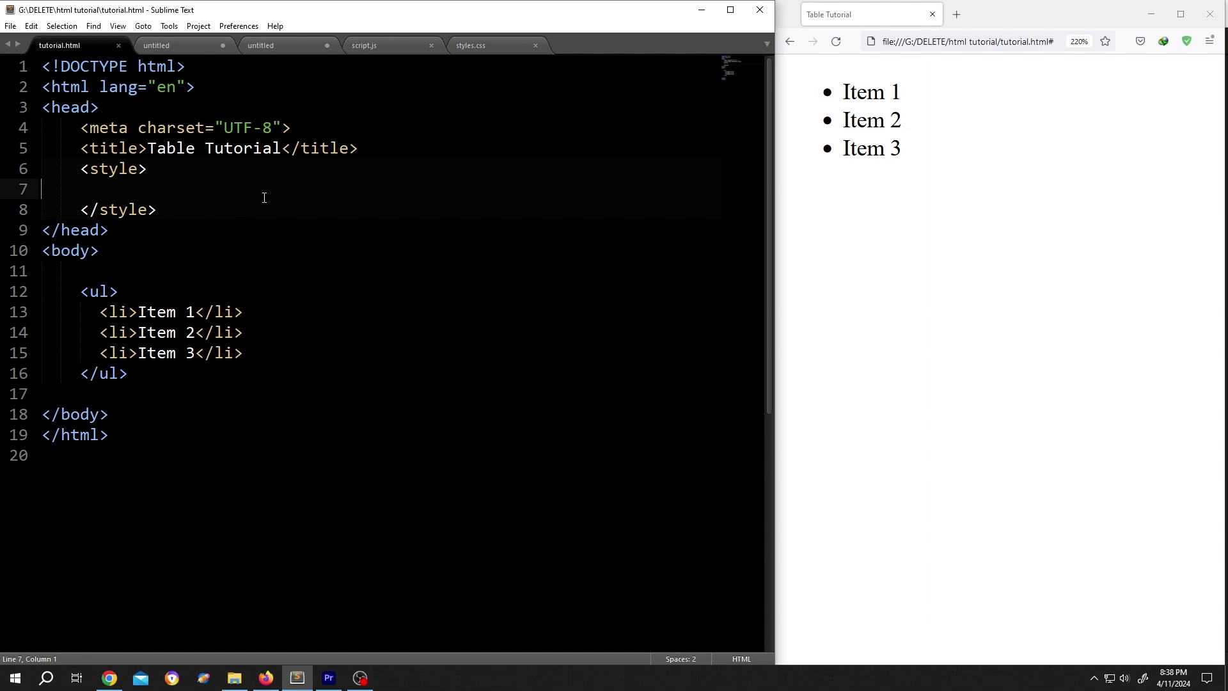
pyautogui.press('Tab')
pyautogui.press('Tab')
pyautogui.press('Tab')
pyautogui.write('u')
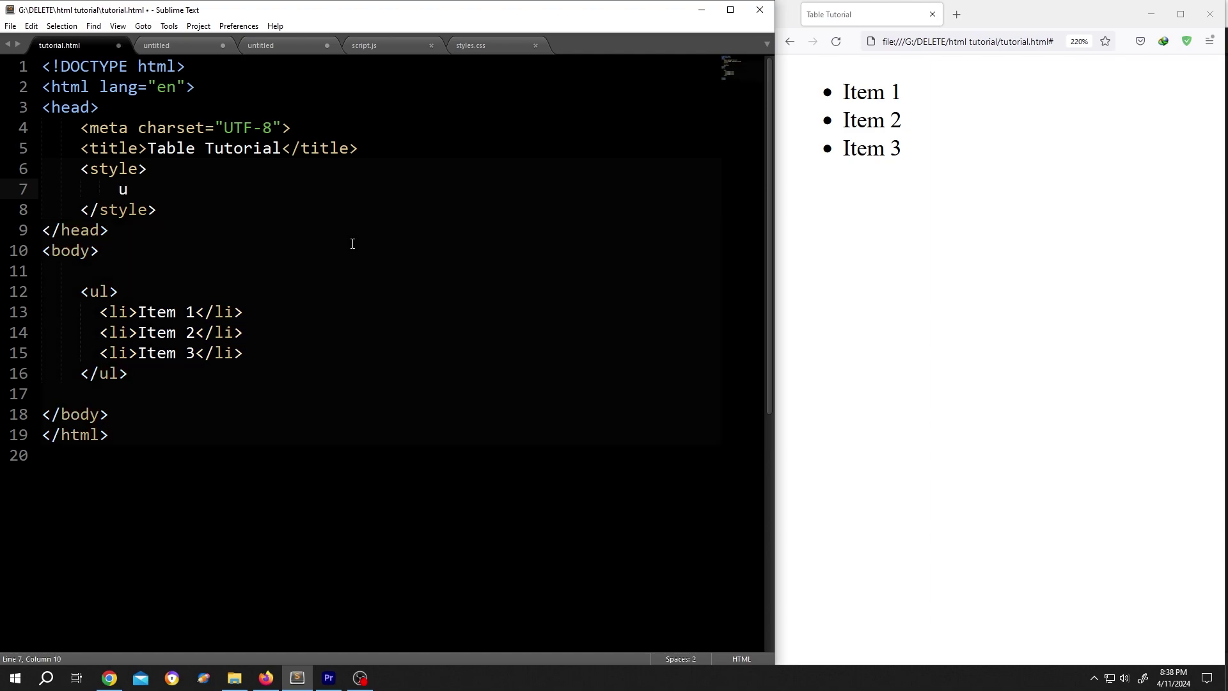
pyautogui.write('l{')
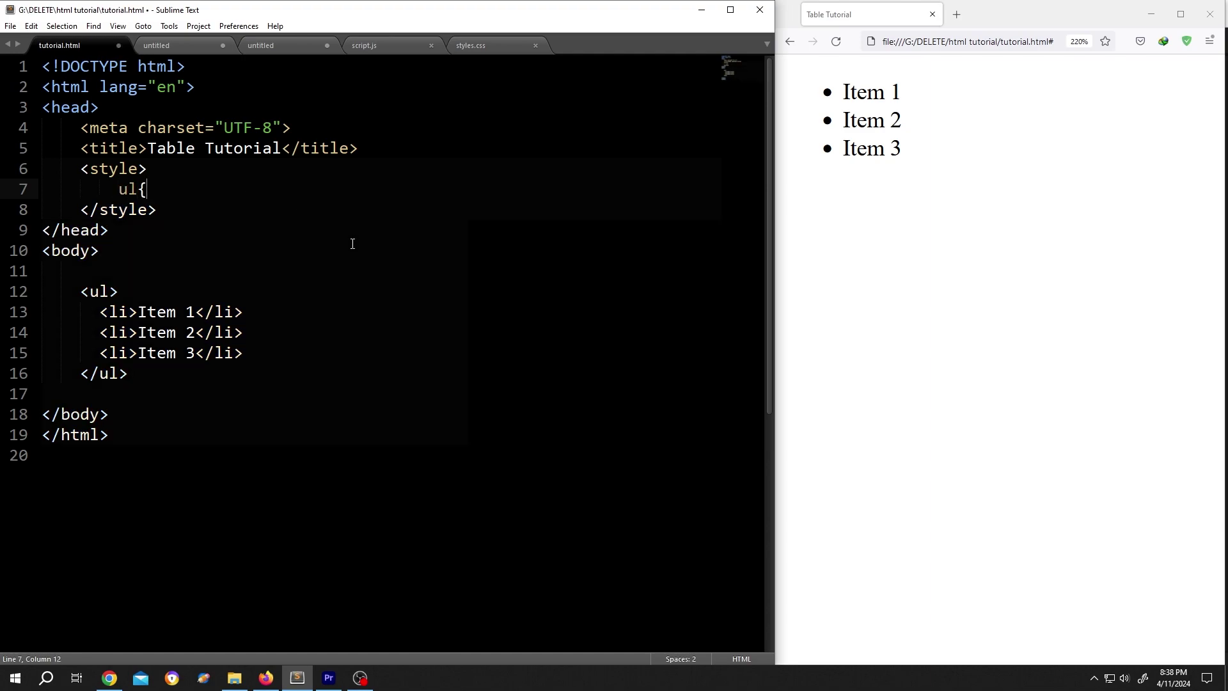
pyautogui.press('Return')
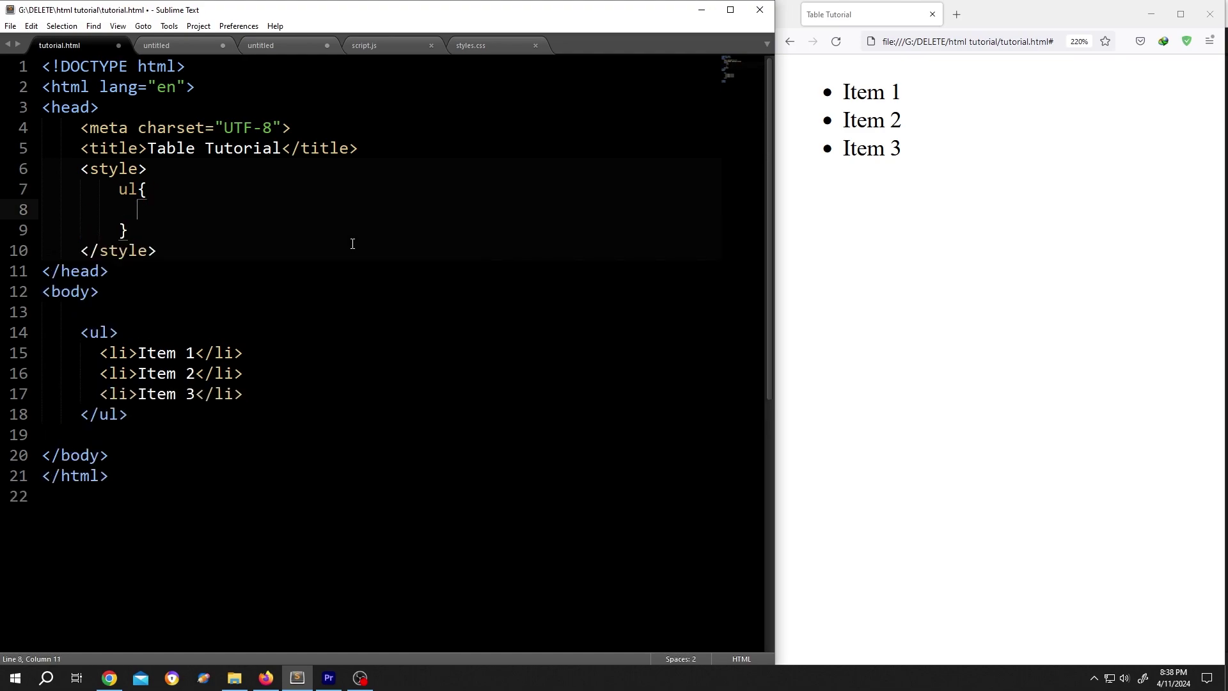
pyautogui.write('list-s')
pyautogui.write('tyle:')
pyautogui.write('none;')
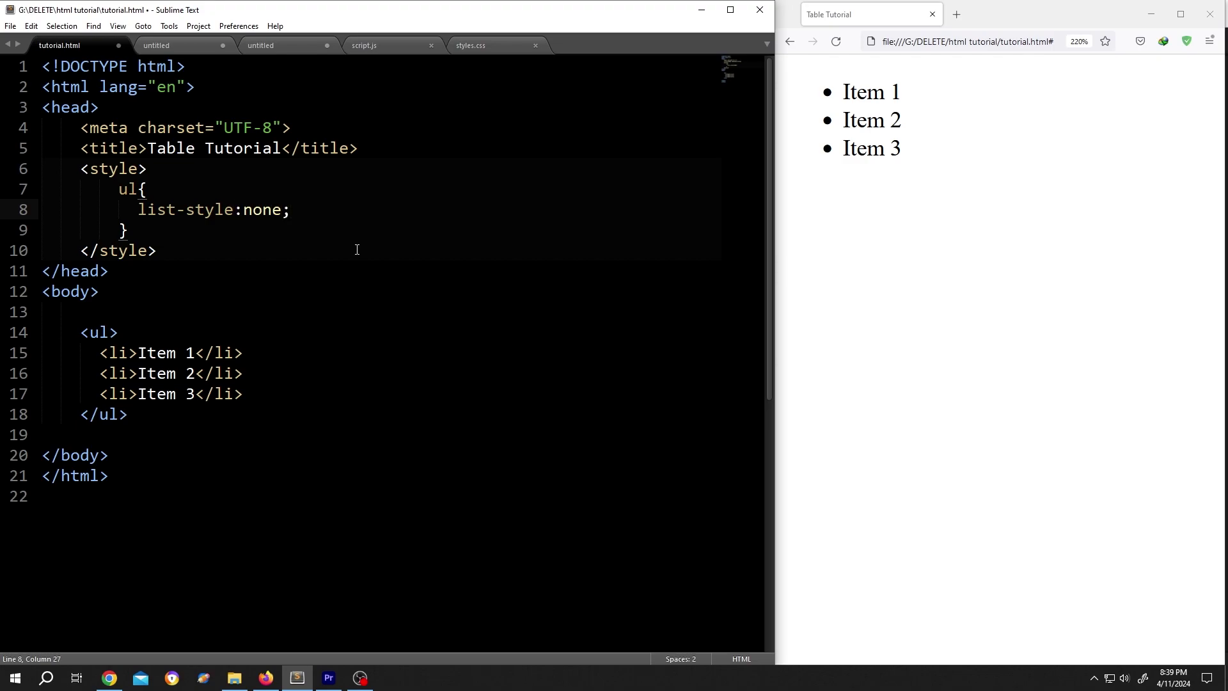
pyautogui.click(11, 27)
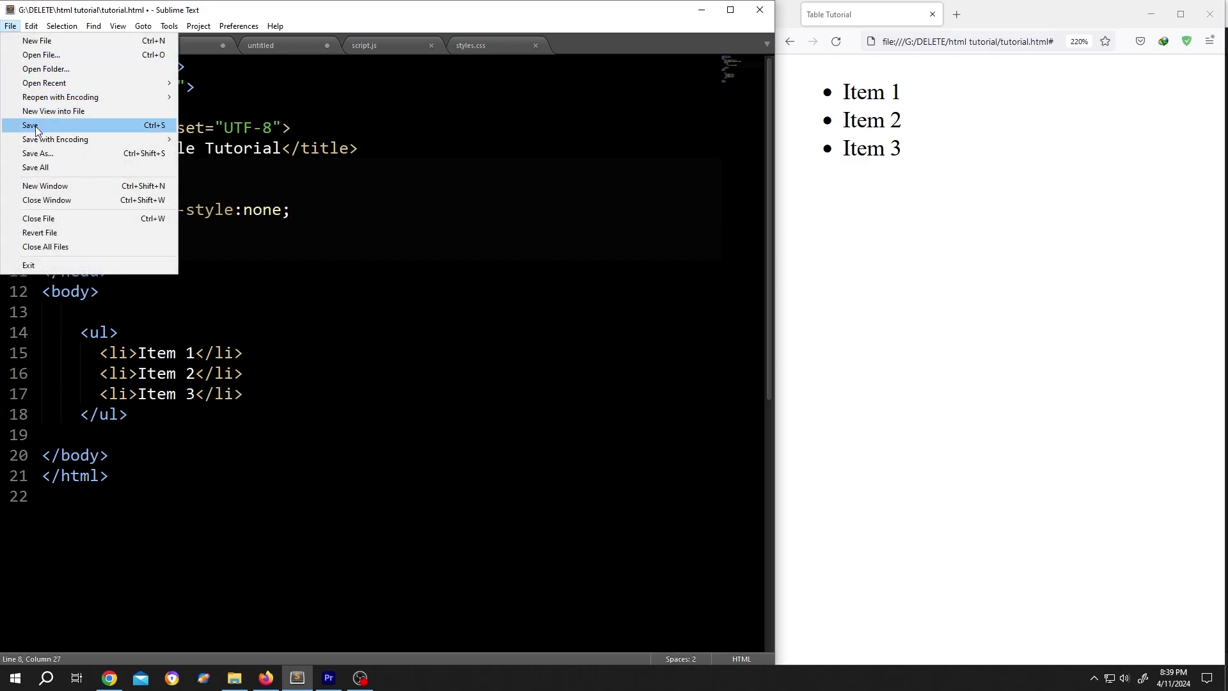
pyautogui.click(35, 128)
pyautogui.click(835, 41)
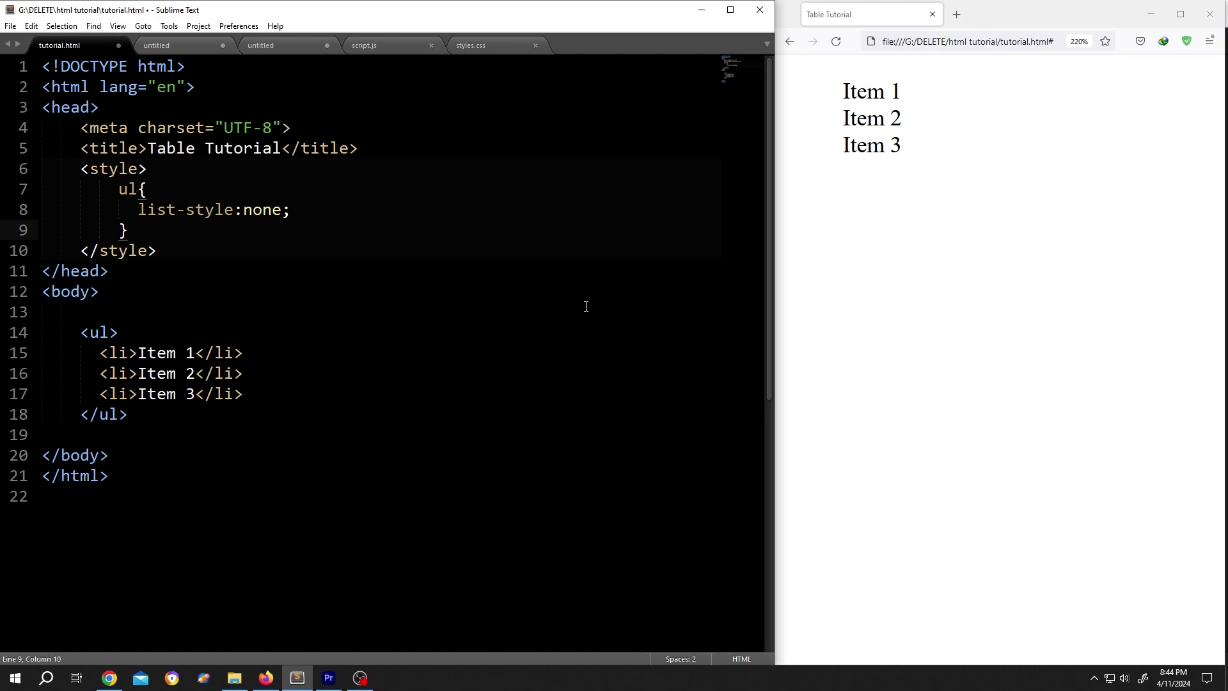
# Add a ul li:before rule with content "\2022" and color green, save, and preview green bullets
pyautogui.press('Return')
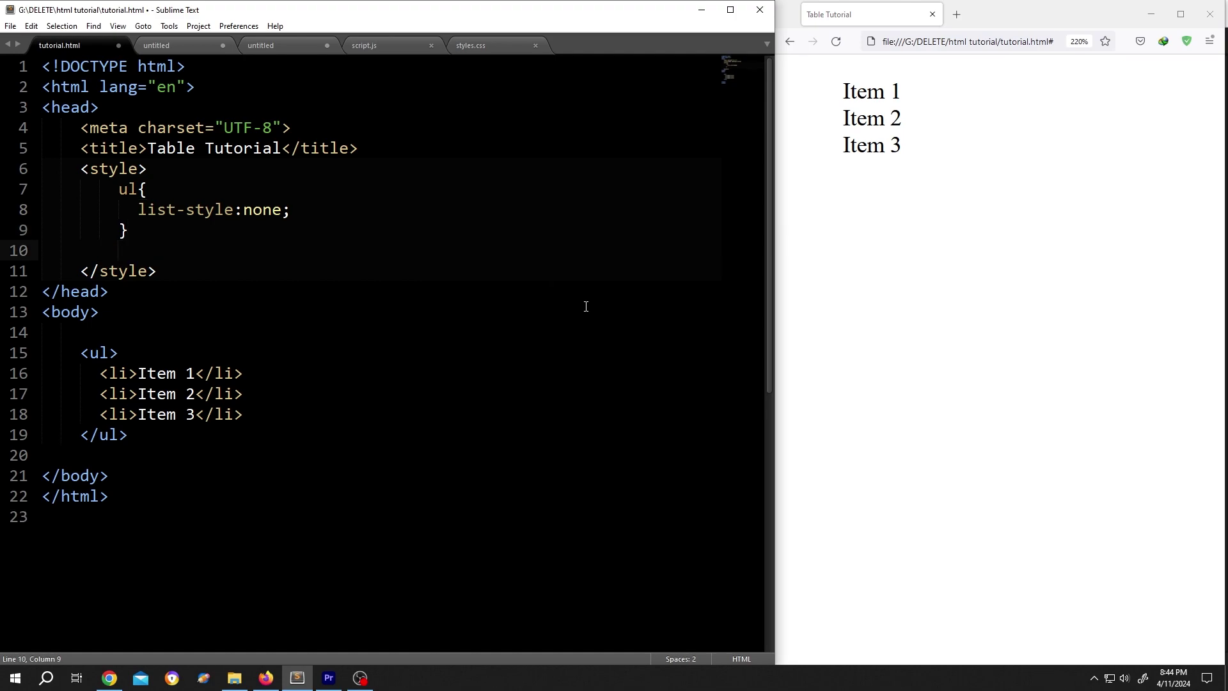
pyautogui.write('u')
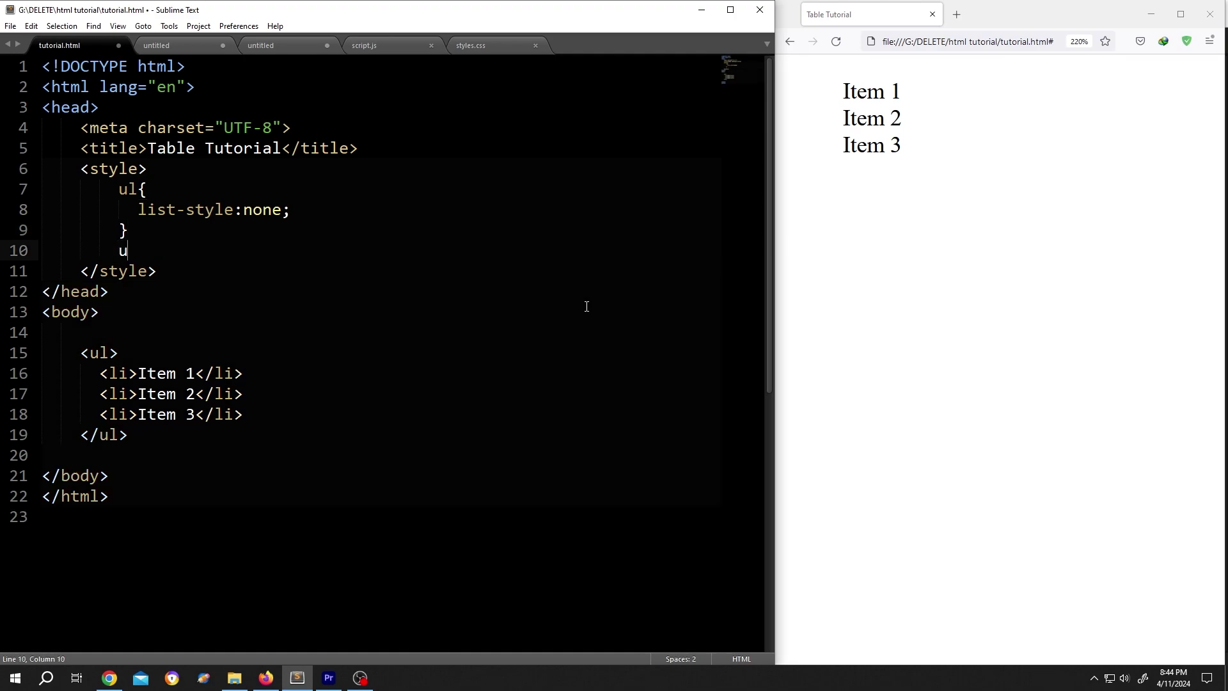
pyautogui.write('l l')
pyautogui.write('i:')
pyautogui.write('before{')
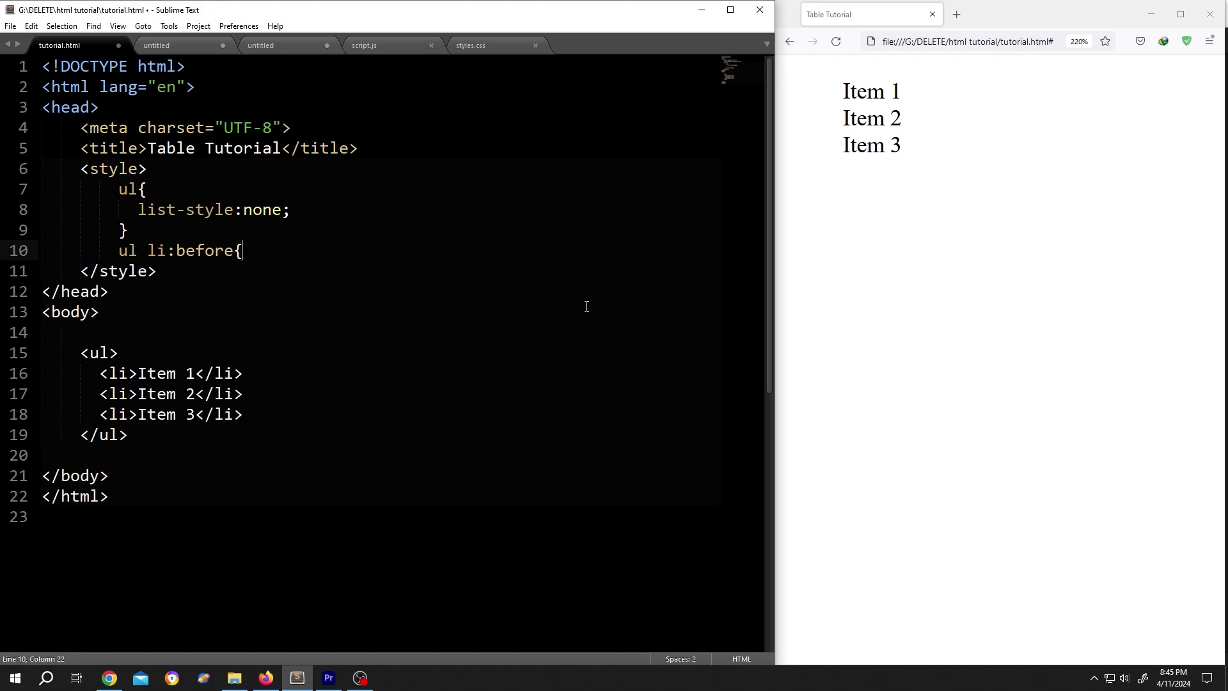
pyautogui.write('}')
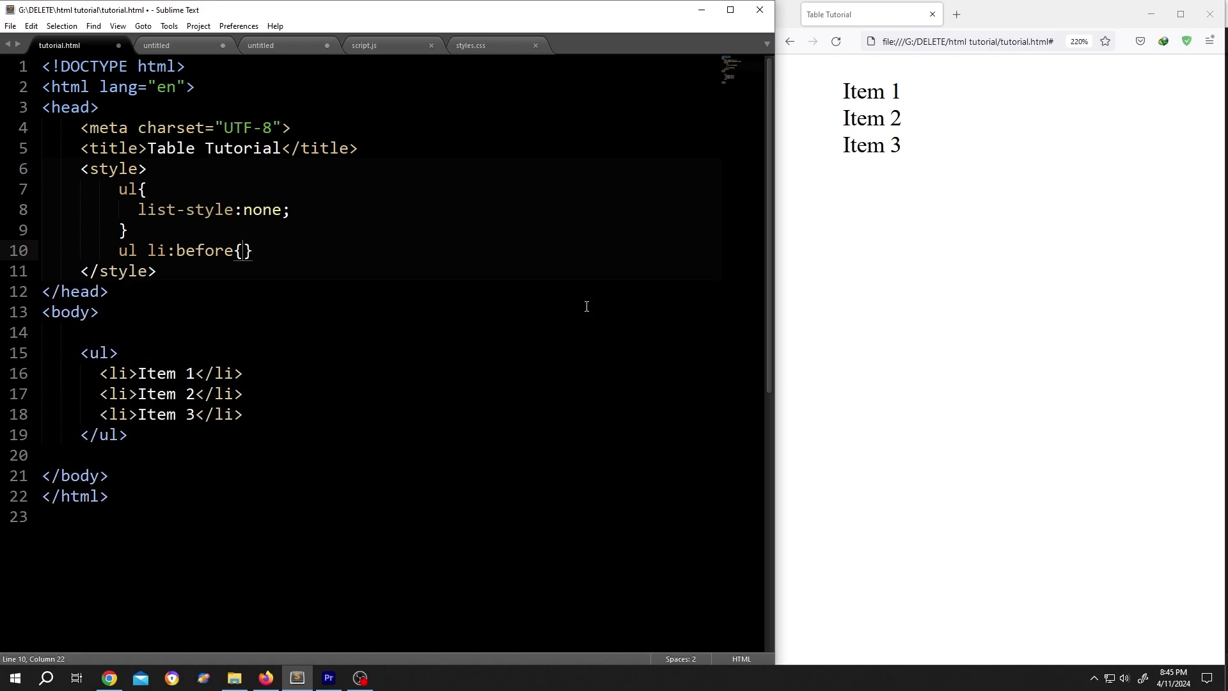
pyautogui.press('Return')
pyautogui.write('content')
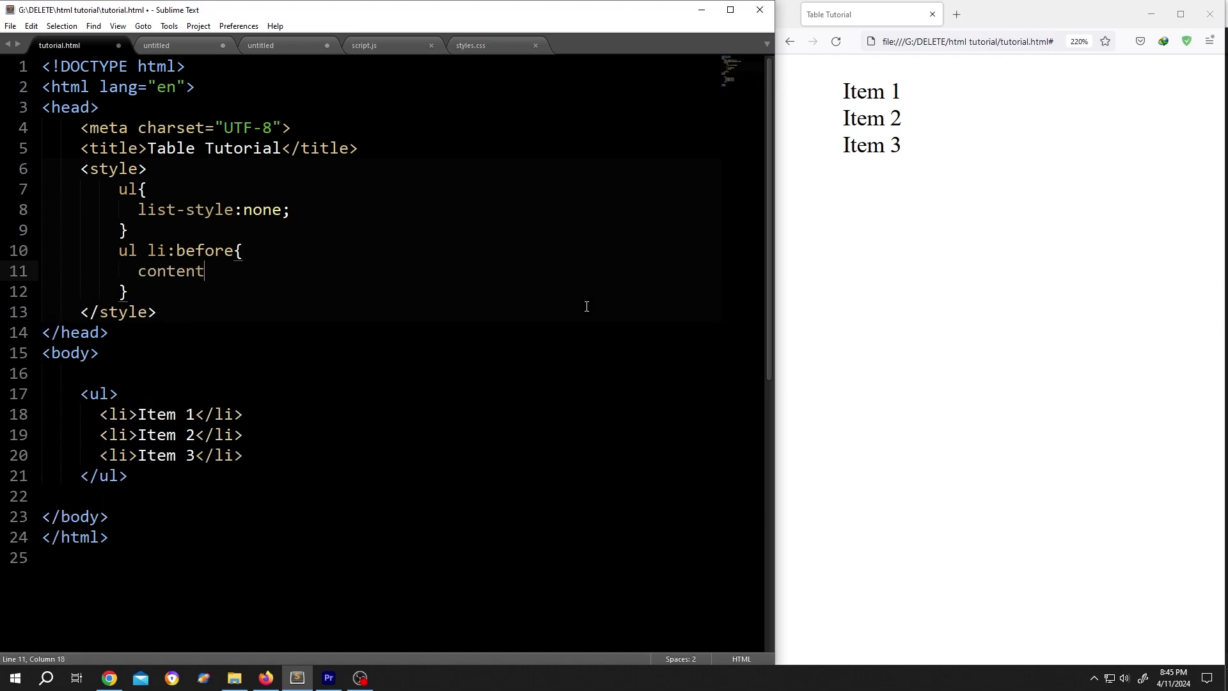
pyautogui.write(':"')
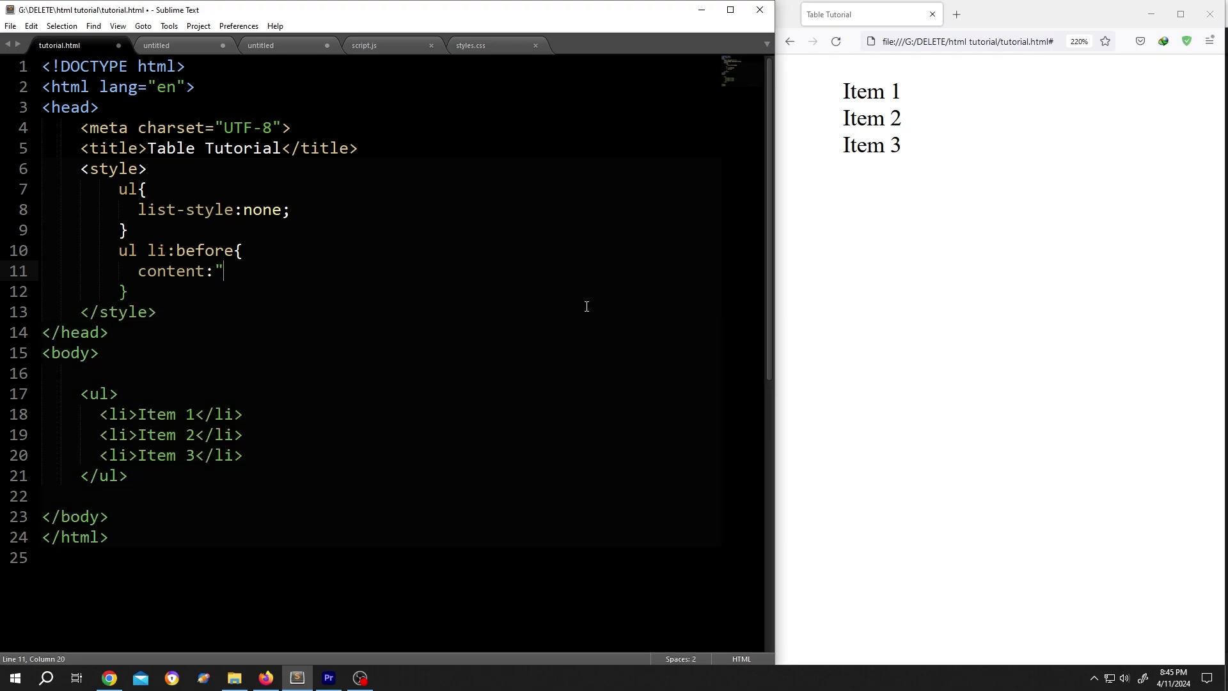
pyautogui.write('"\\')
pyautogui.write('2')
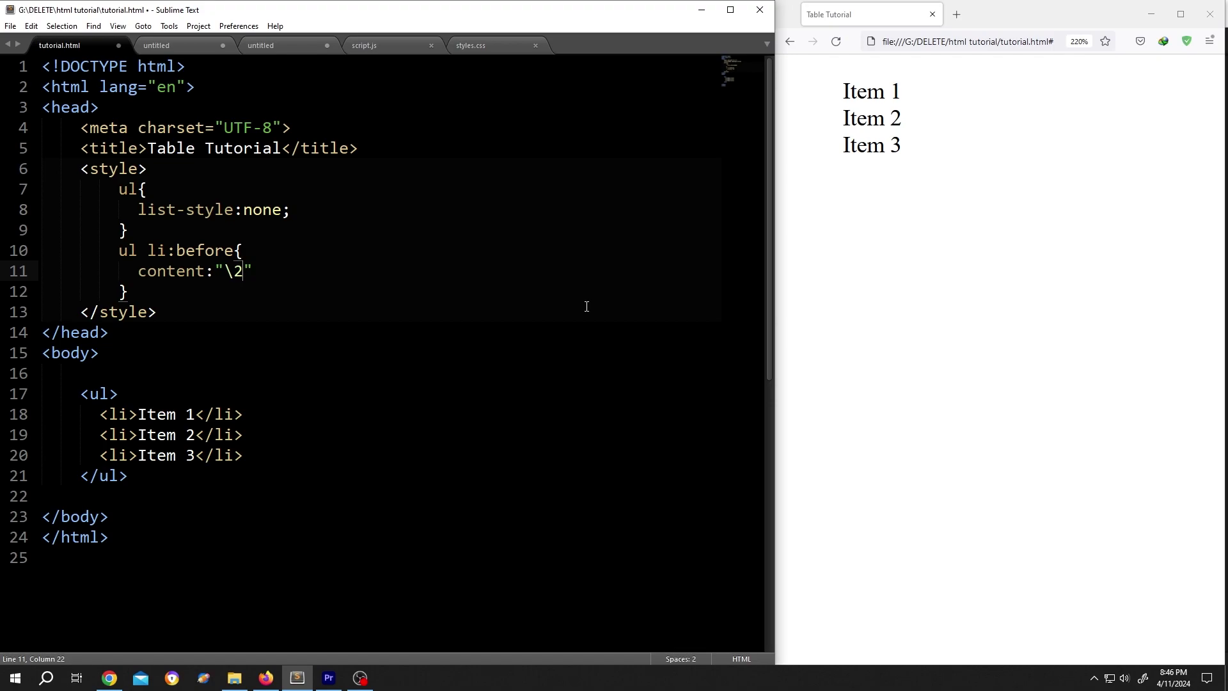
pyautogui.write('022')
pyautogui.write(';')
pyautogui.press('Return')
pyautogui.write('col')
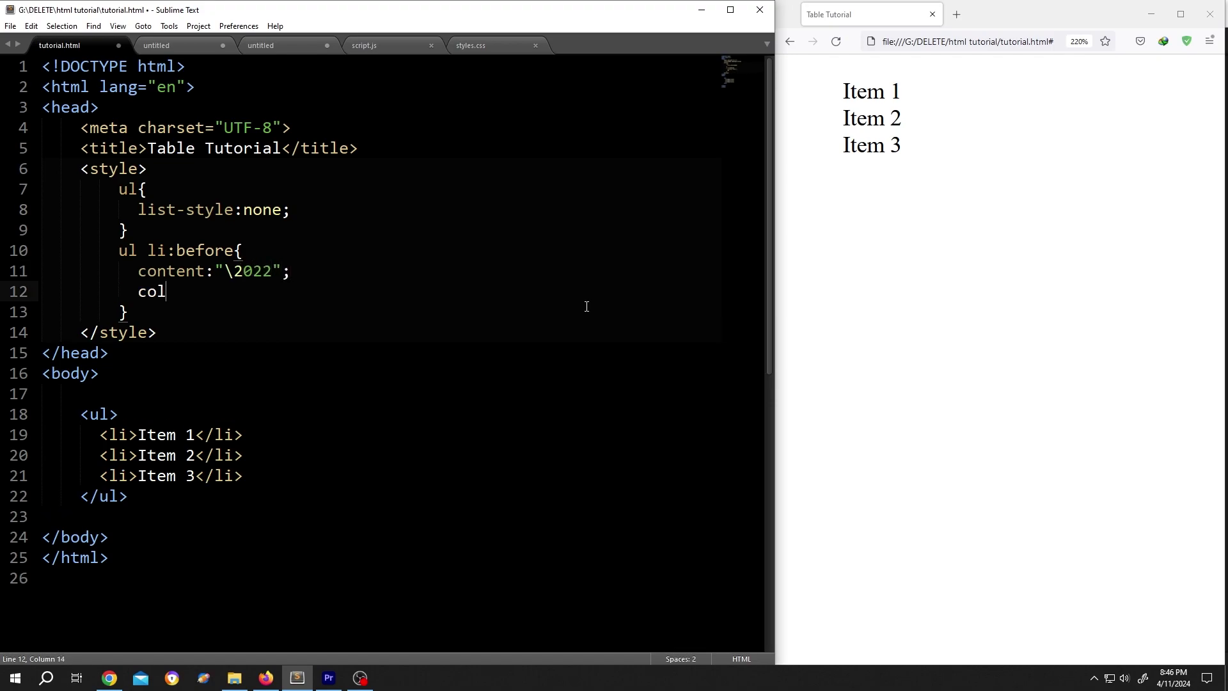
pyautogui.write('or:')
pyautogui.write('green;')
pyautogui.click(11, 26)
pyautogui.click(38, 123)
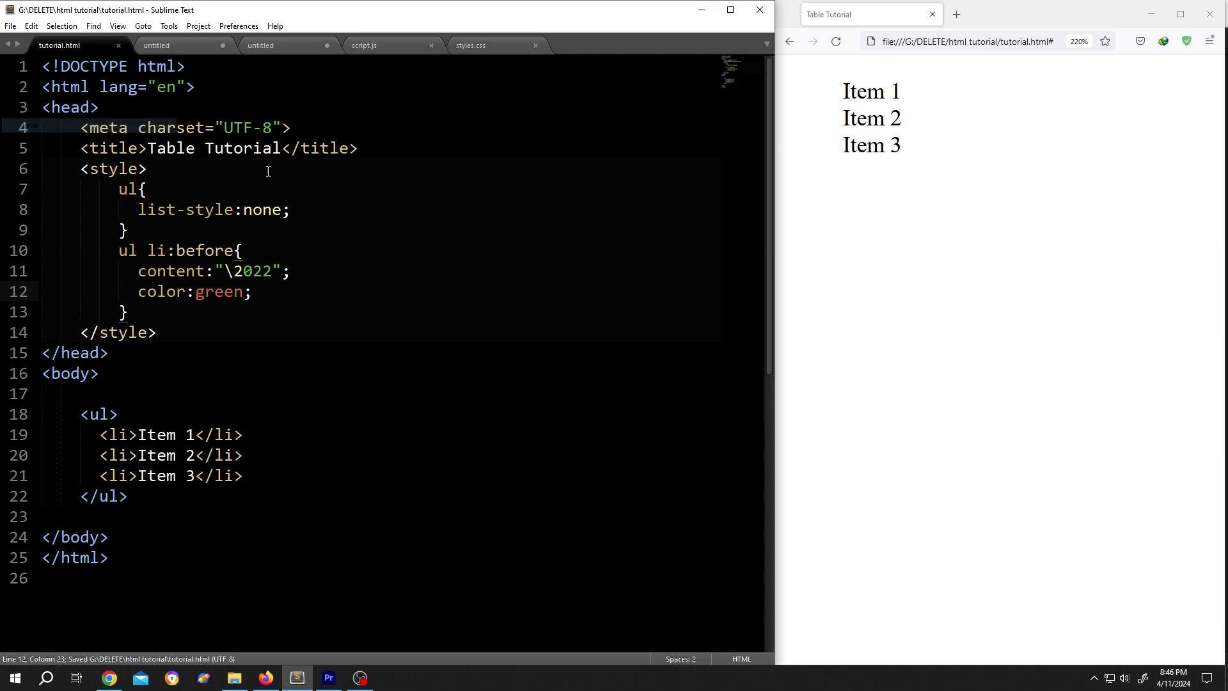
pyautogui.click(836, 41)
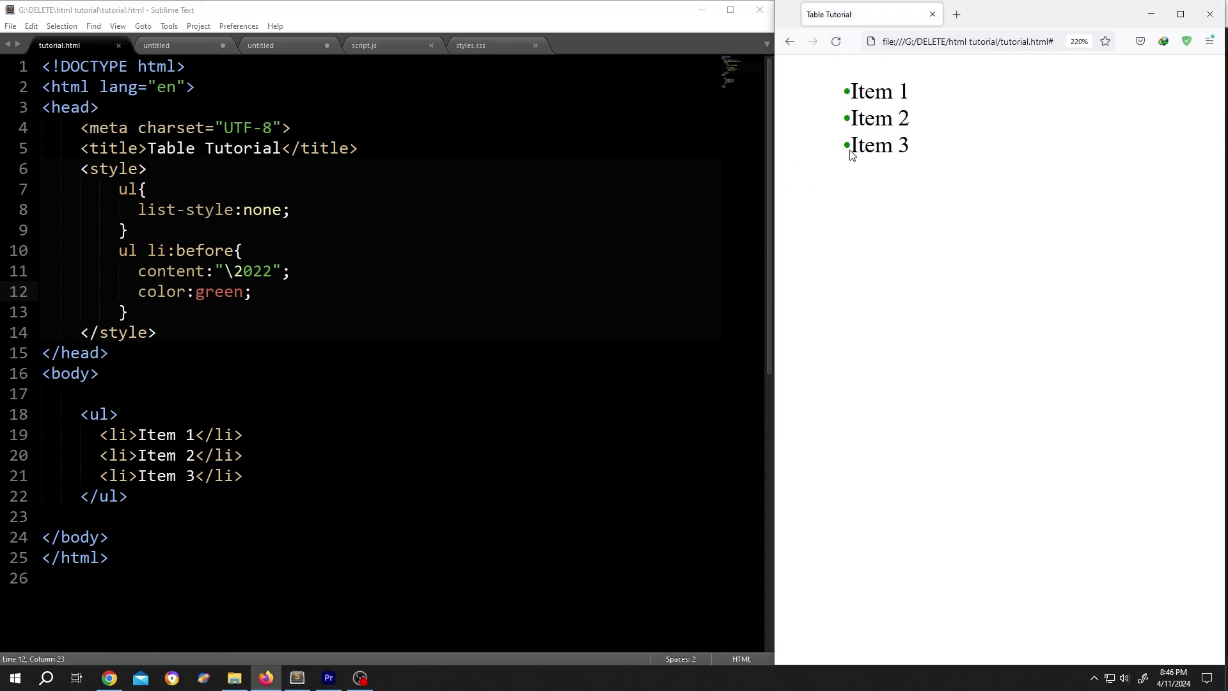
# Add font-size: 2em and display: inline-block to li:before, save, and preview larger bullets
pyautogui.click(295, 291)
pyautogui.press('Return')
pyautogui.write('f')
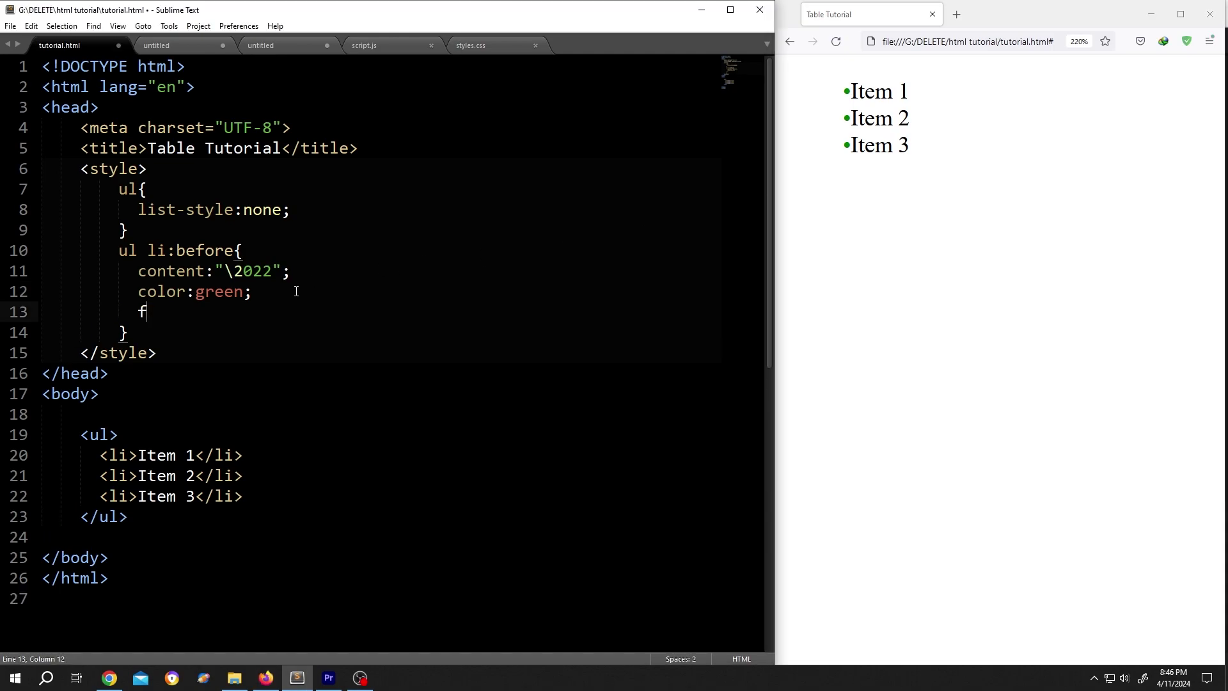
pyautogui.write('ont-size:')
pyautogui.write('2em')
pyautogui.write(';')
pyautogui.press('Return')
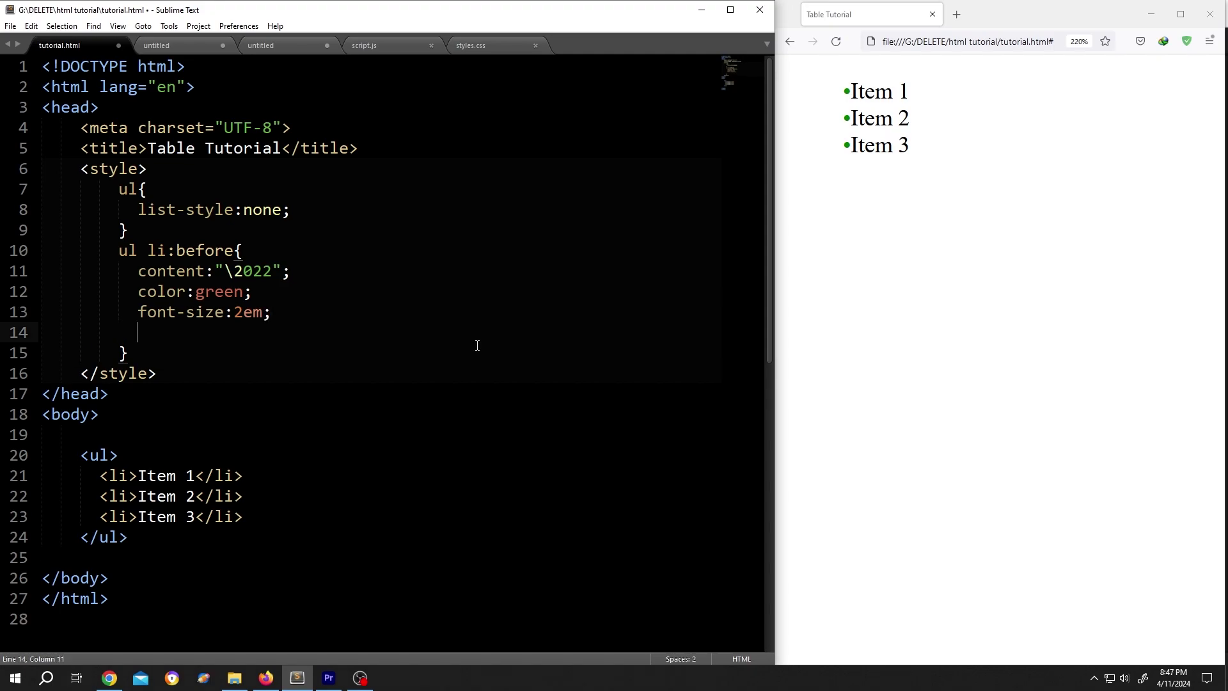
pyautogui.write('display:')
pyautogui.write('inline')
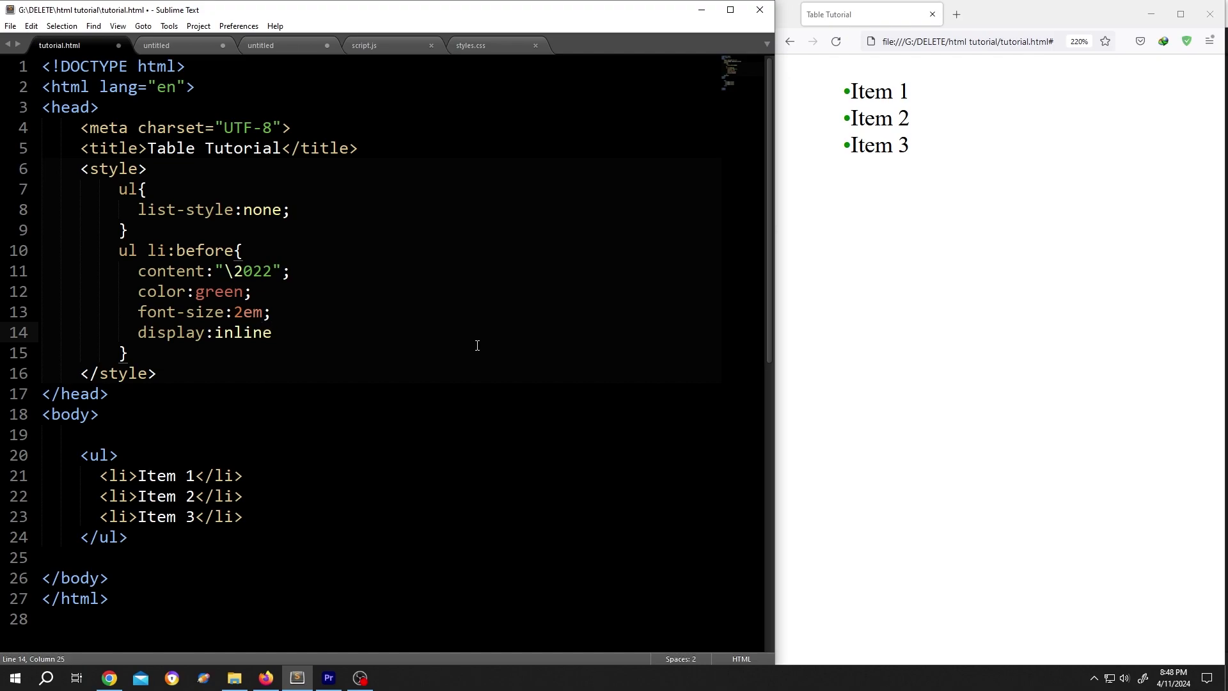
pyautogui.write('-block;')
pyautogui.click(10, 26)
pyautogui.click(19, 125)
pyautogui.click(836, 41)
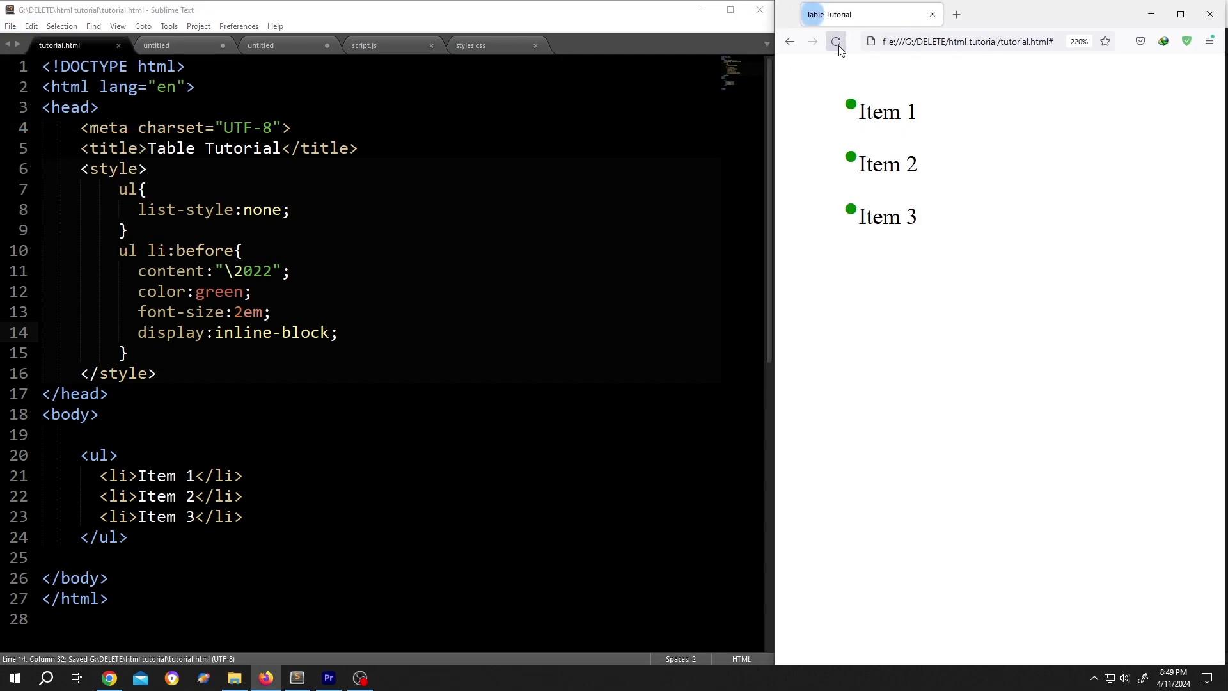
# Add vertical-align: middle to li:before, save with Ctrl+S, and preview centred bullets
pyautogui.click(363, 336)
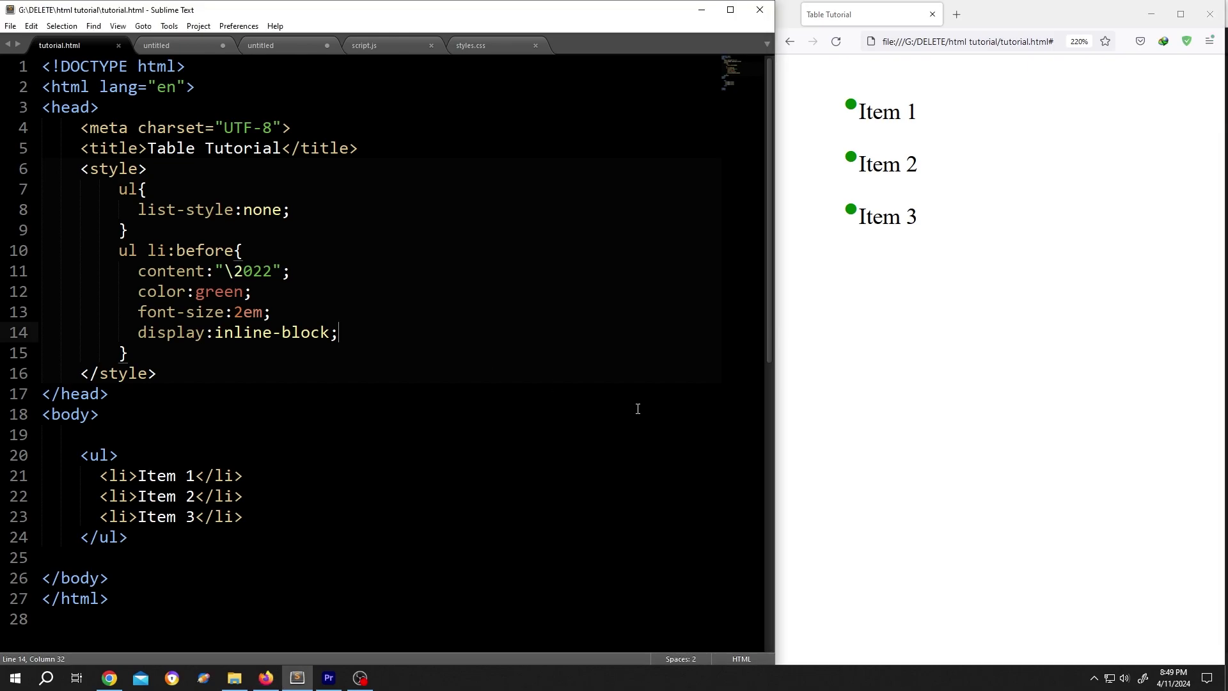
pyautogui.press('Return')
pyautogui.write('vert')
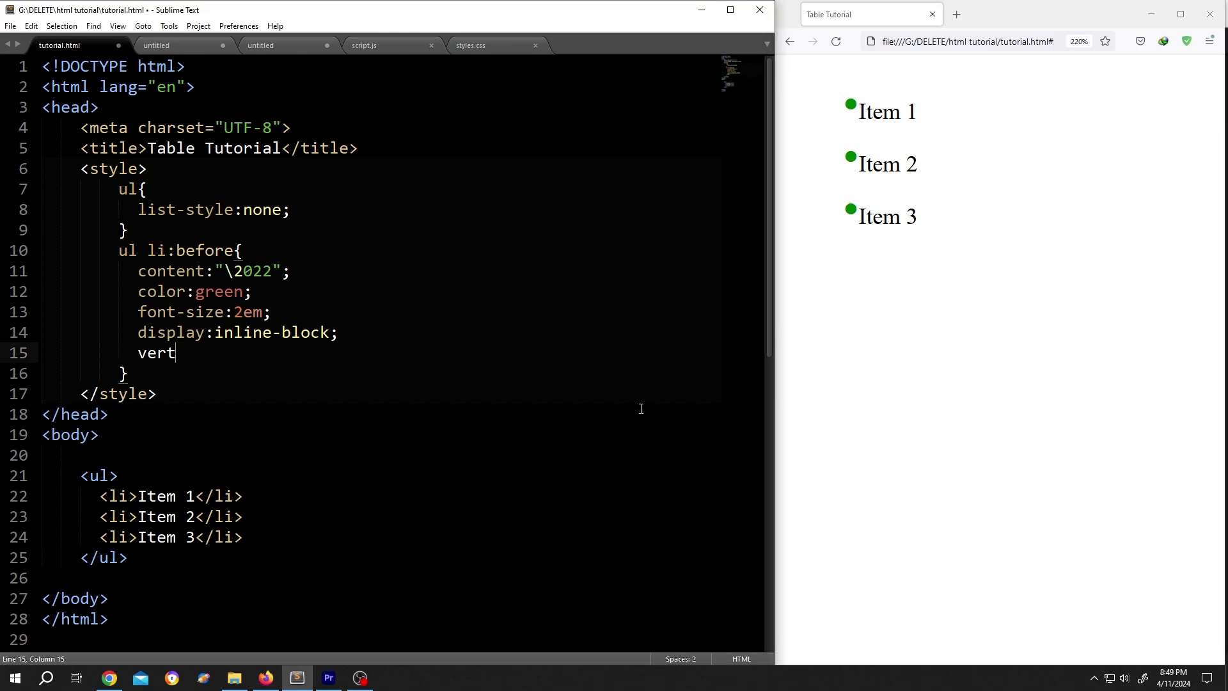
pyautogui.write('ical-a')
pyautogui.write('lign:m')
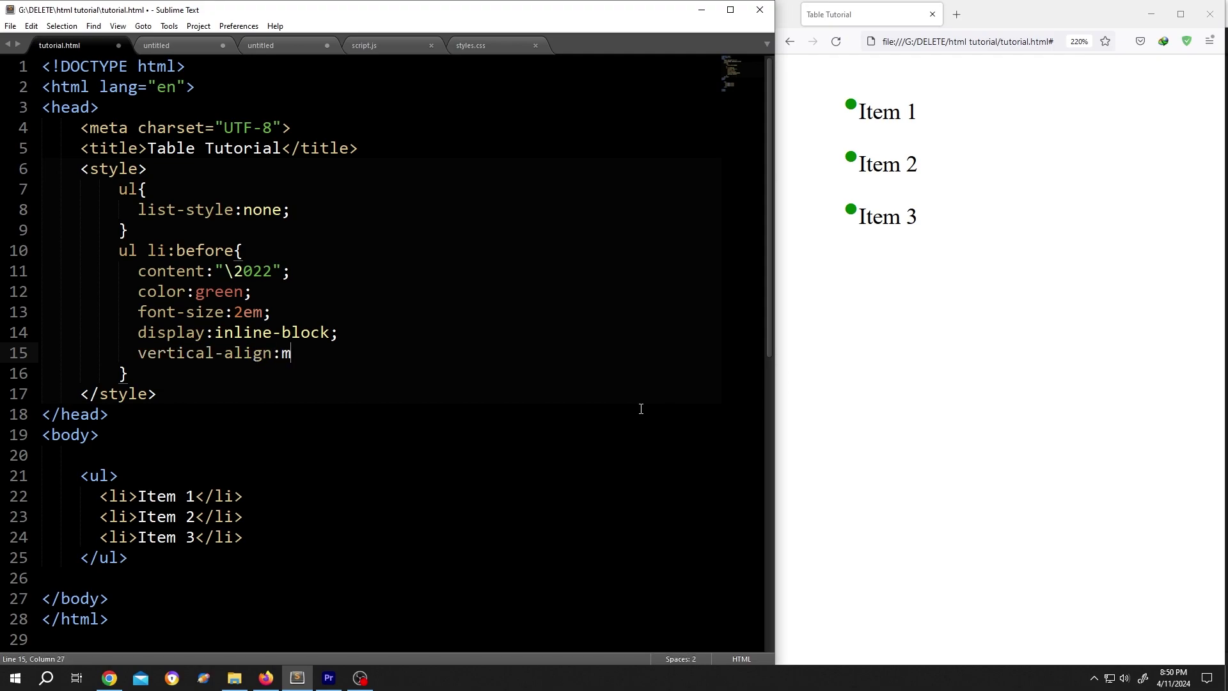
pyautogui.write('iddle;')
pyautogui.hotkey('ctrl', 's')
pyautogui.click(837, 42)
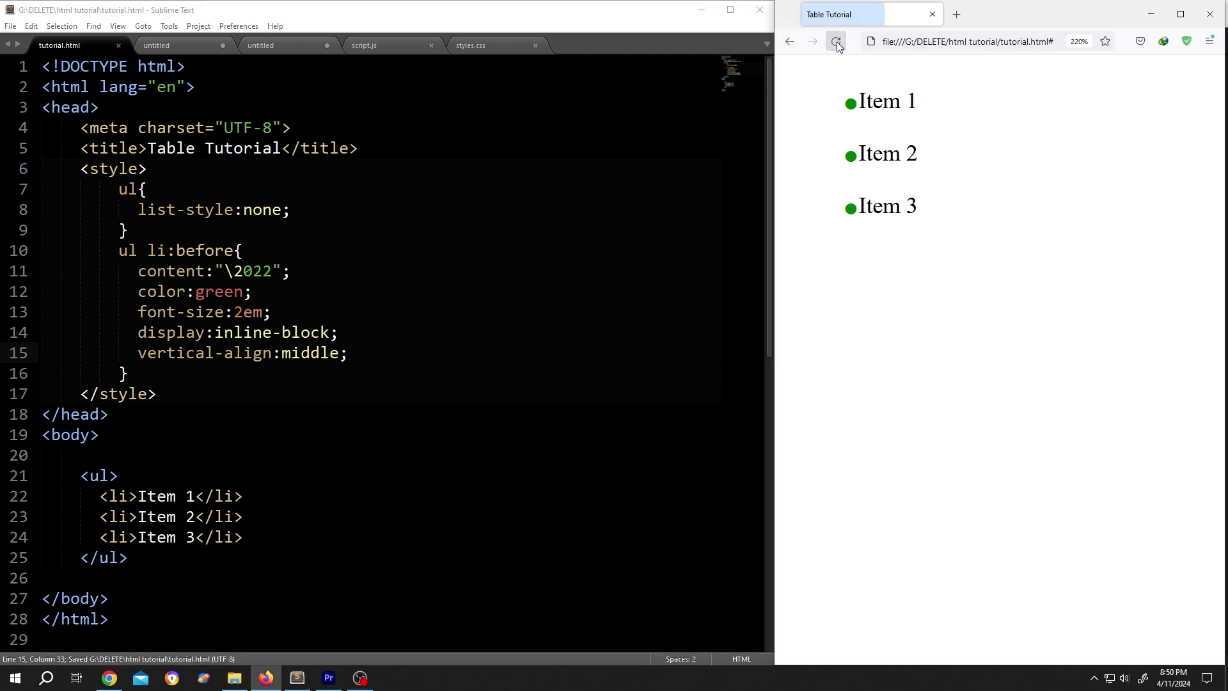
pyautogui.click(449, 362)
# Add margin-bottom: 0.1em to li:before, save, and preview the adjusted spacing
pyautogui.press('Return')
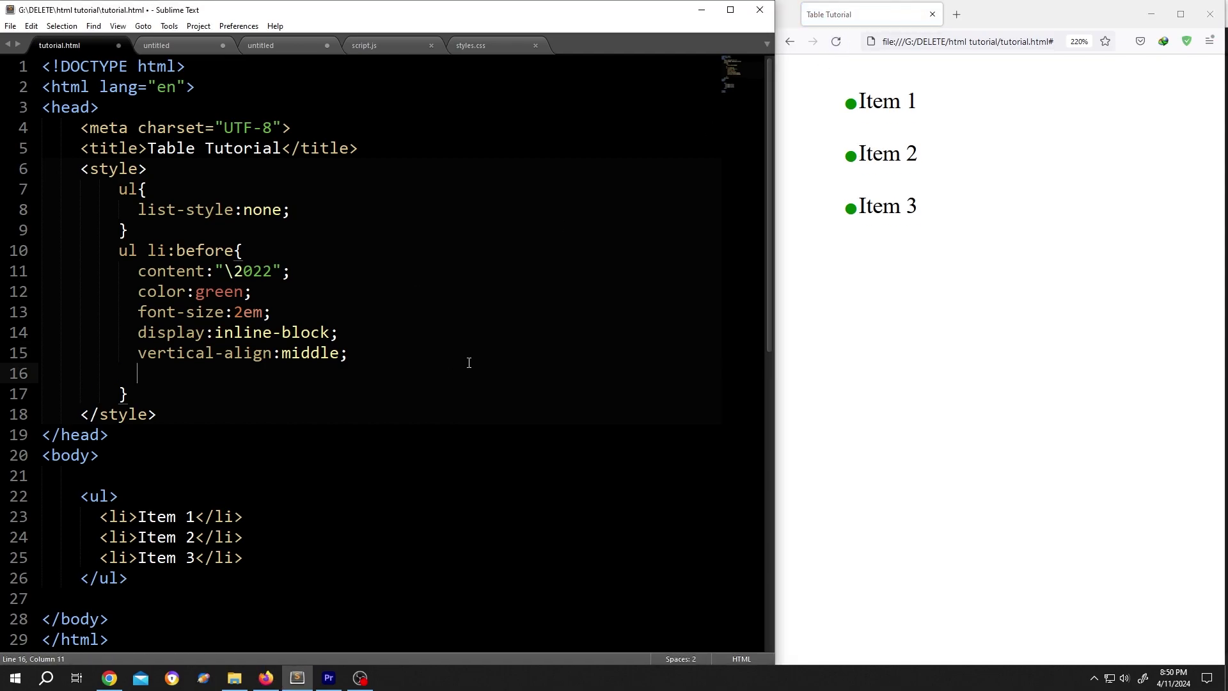
pyautogui.write('margin-bottom:')
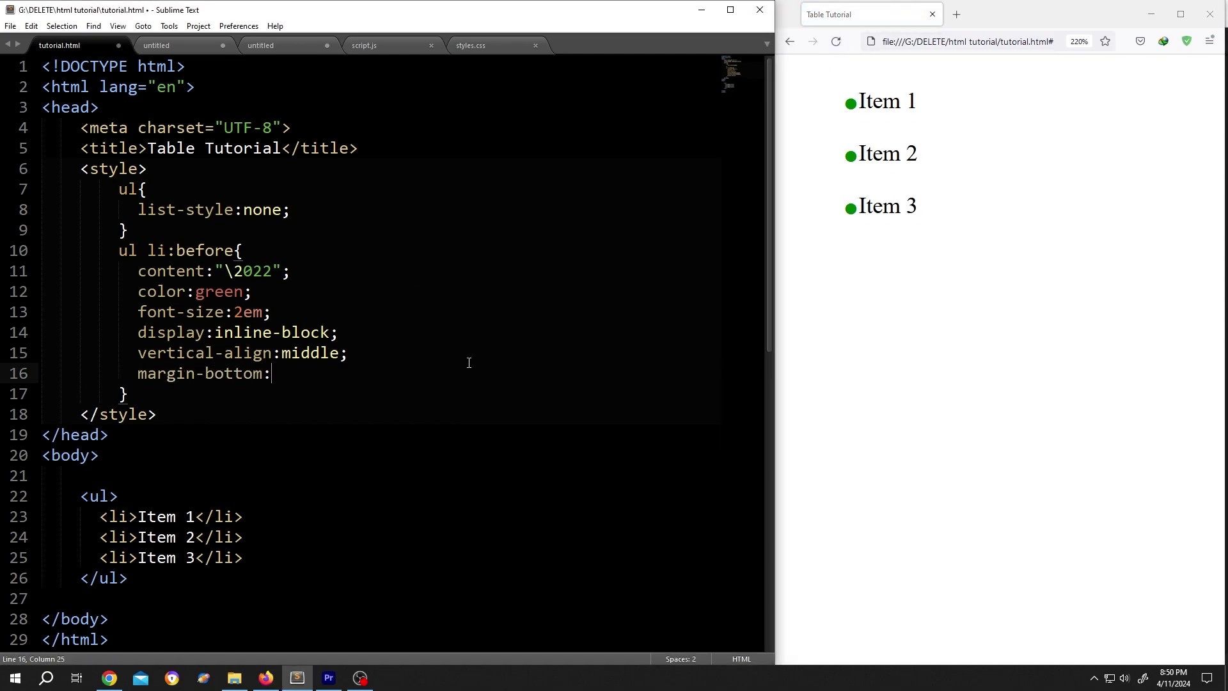
pyautogui.write('0.1')
pyautogui.write('em;')
pyautogui.hotkey('ctrl', 's')
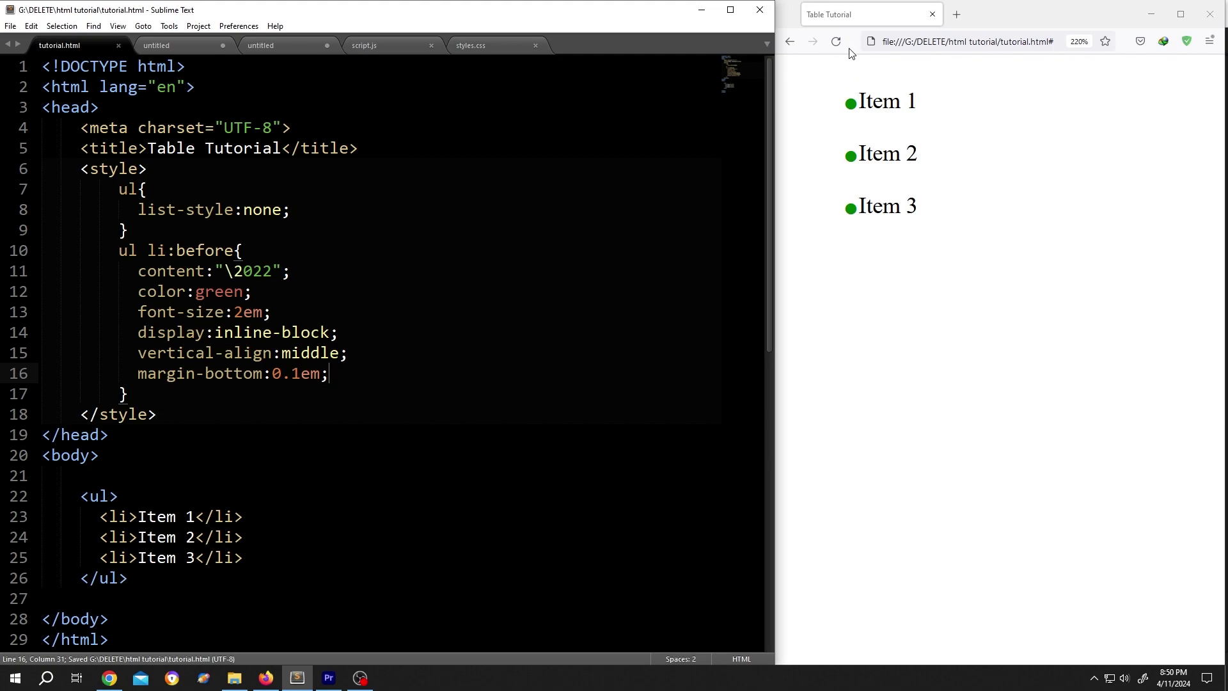
pyautogui.click(843, 43)
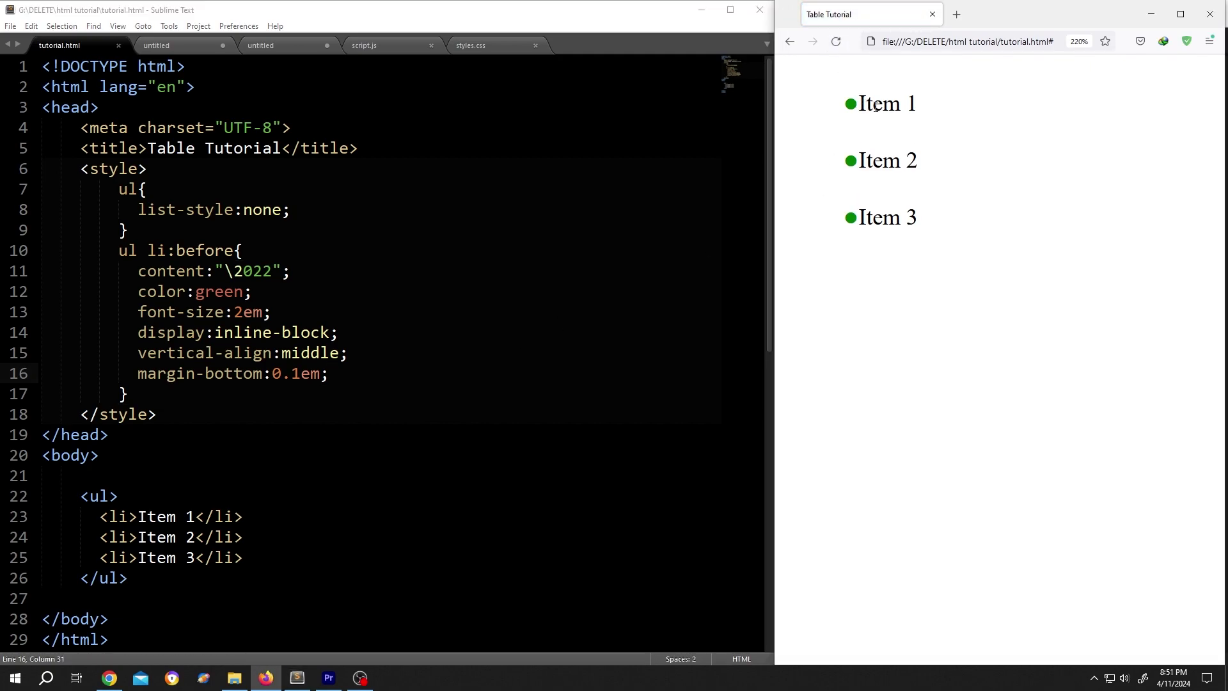
# Add width: 0.5em to li:before, save, and preview bullets spaced from the item text
pyautogui.click(388, 382)
pyautogui.press('Return')
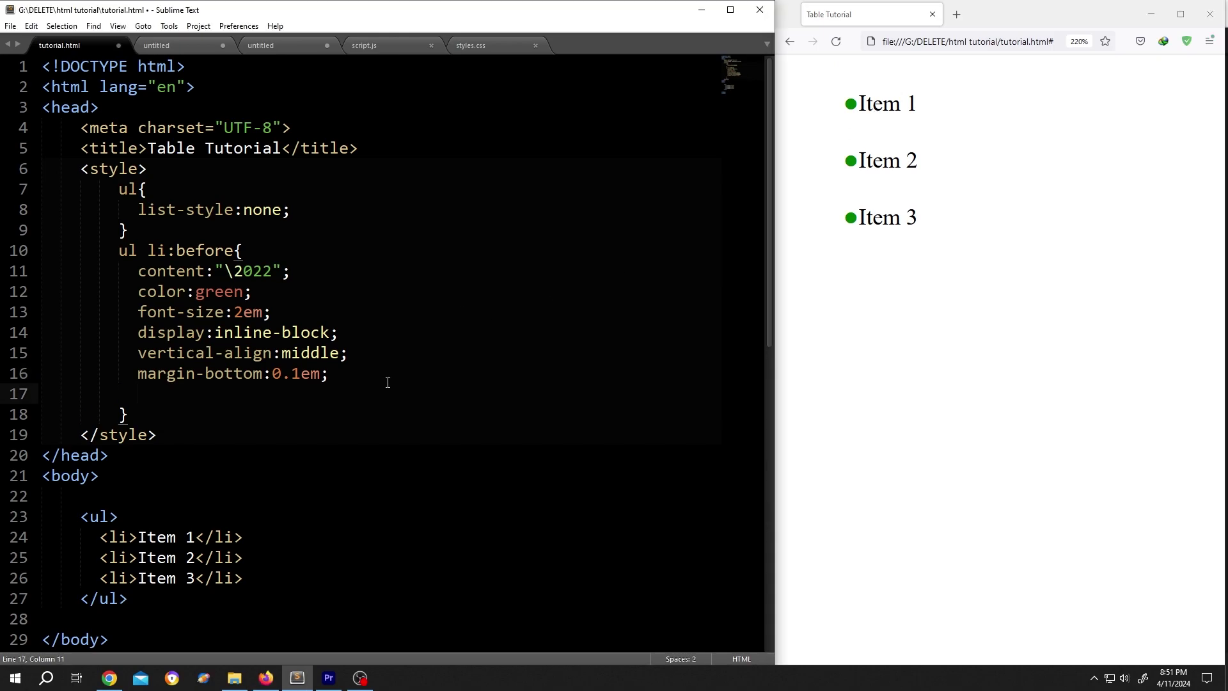
pyautogui.write('width:0')
pyautogui.write('.5em;')
pyautogui.moveTo(272, 373); pyautogui.dragTo(301, 374)
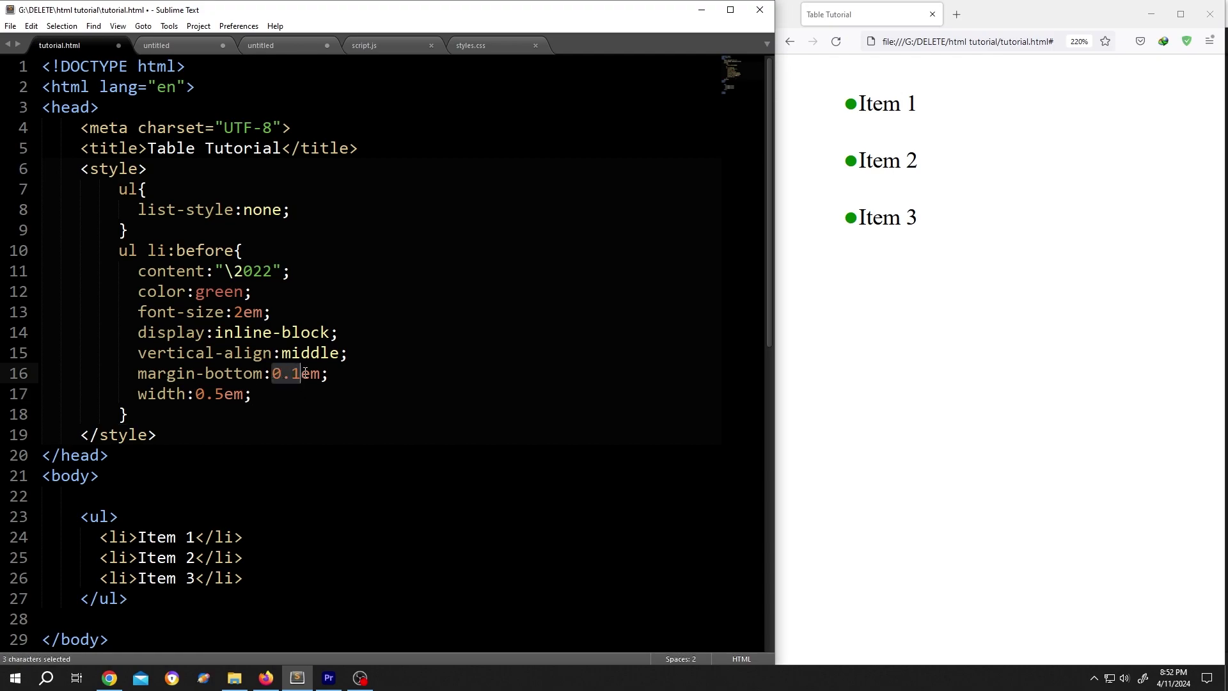
pyautogui.moveTo(195, 394); pyautogui.dragTo(223, 394)
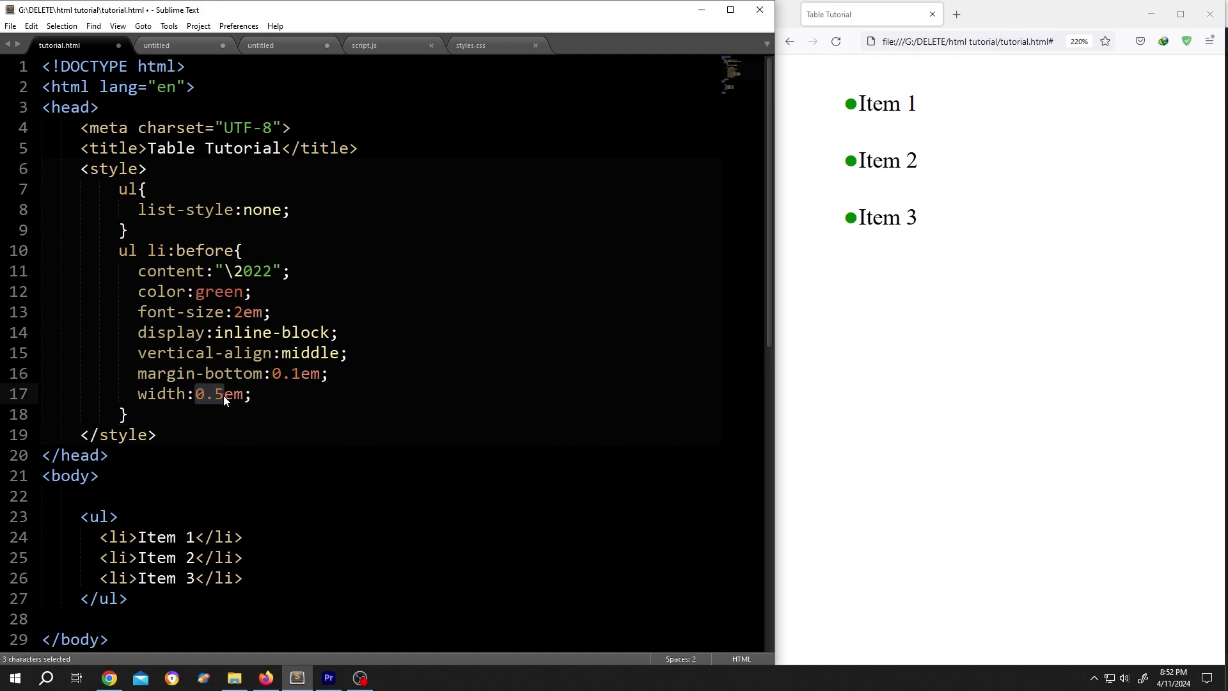
pyautogui.hotkey('ctrl', 's')
pyautogui.click(835, 42)
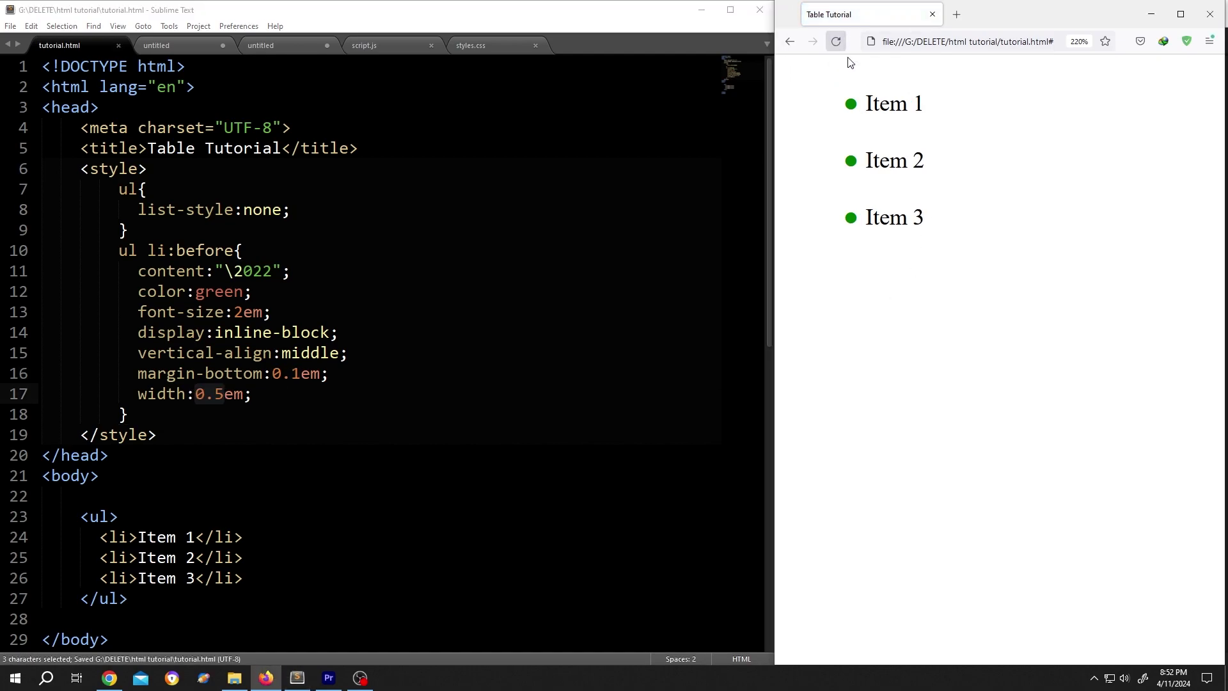